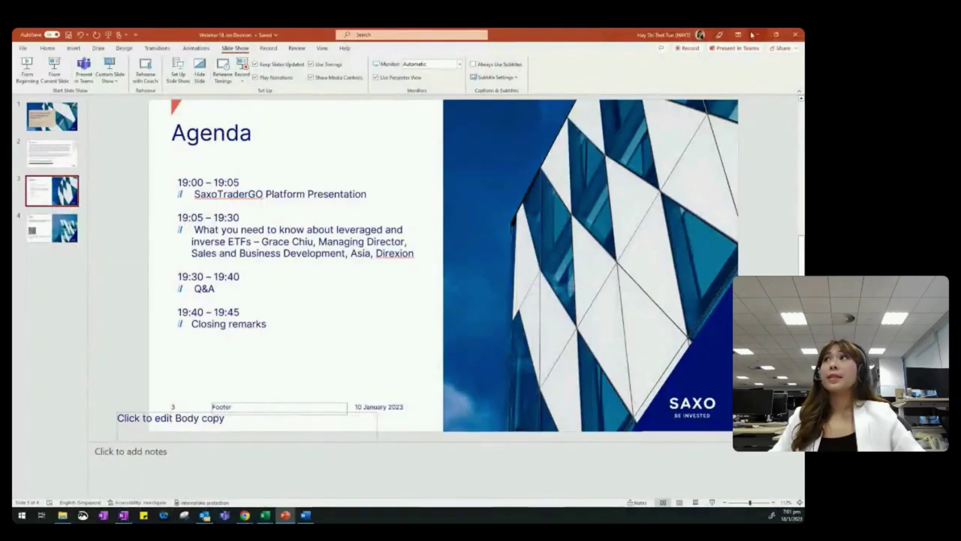
Go from the Saxo homepage through the Login platform page into SaxoTraderGO
{"action": "key", "text": "alt+Tab"}
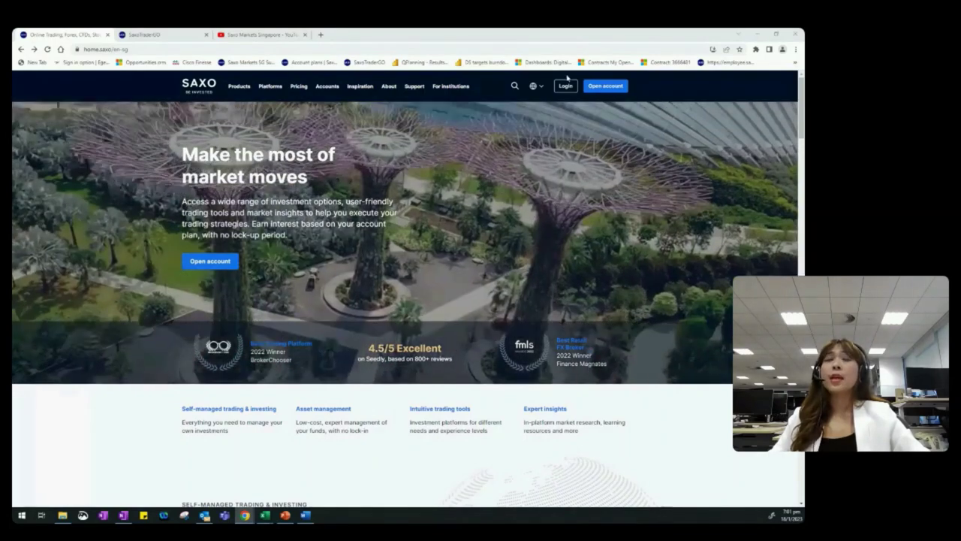
{"action": "left_click", "coordinate": [566, 86]}
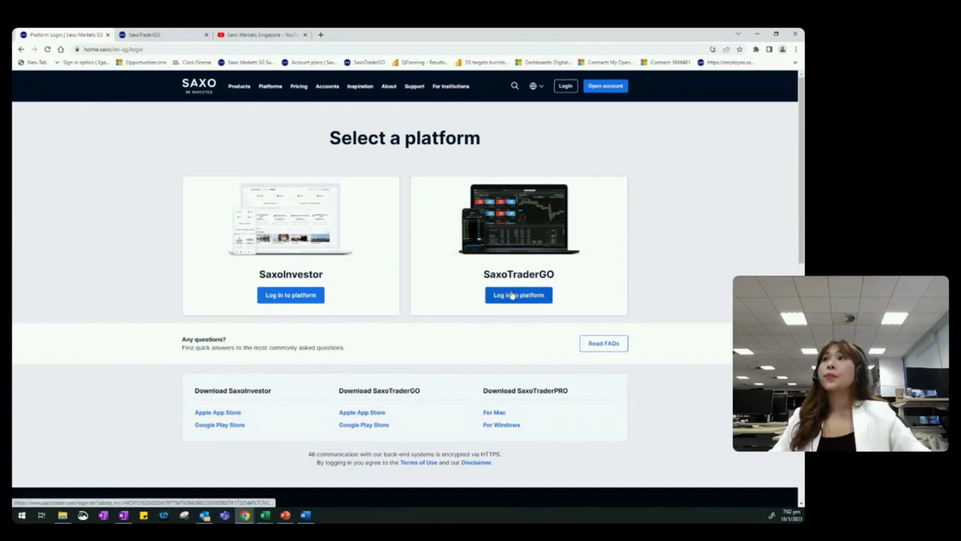
{"action": "left_click", "coordinate": [151, 32]}
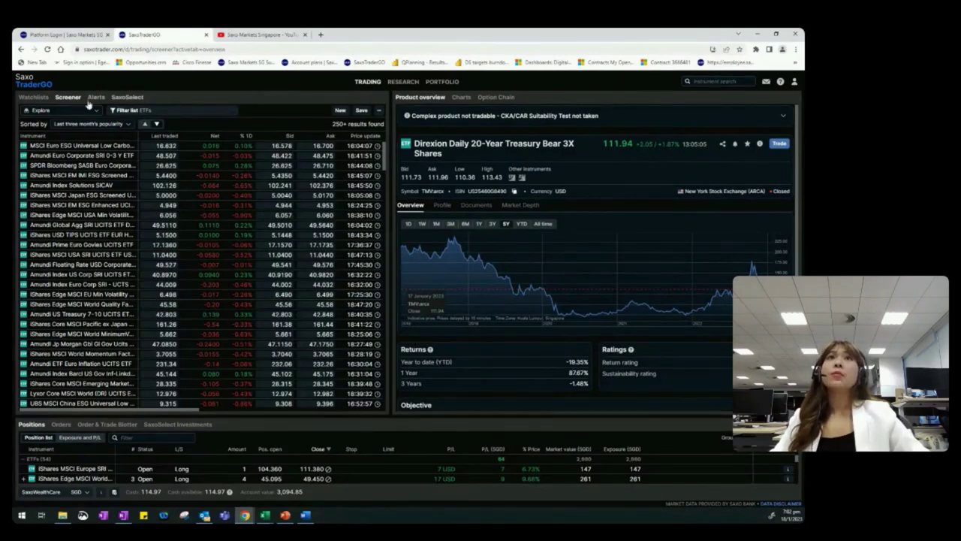
Show the saved watchlists, browse the RESEARCH ETFs page, then return to Trading
{"action": "left_click", "coordinate": [34, 97]}
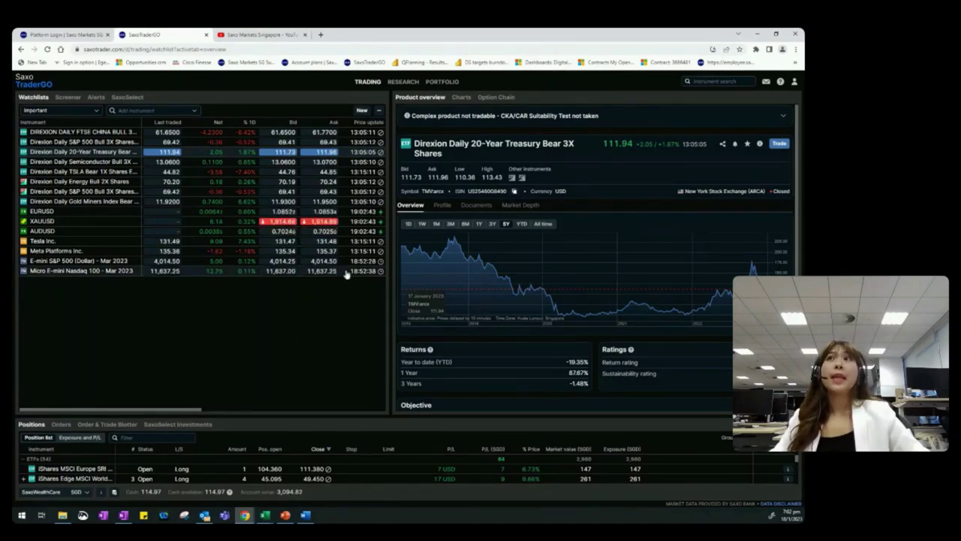
{"action": "left_click", "coordinate": [404, 82]}
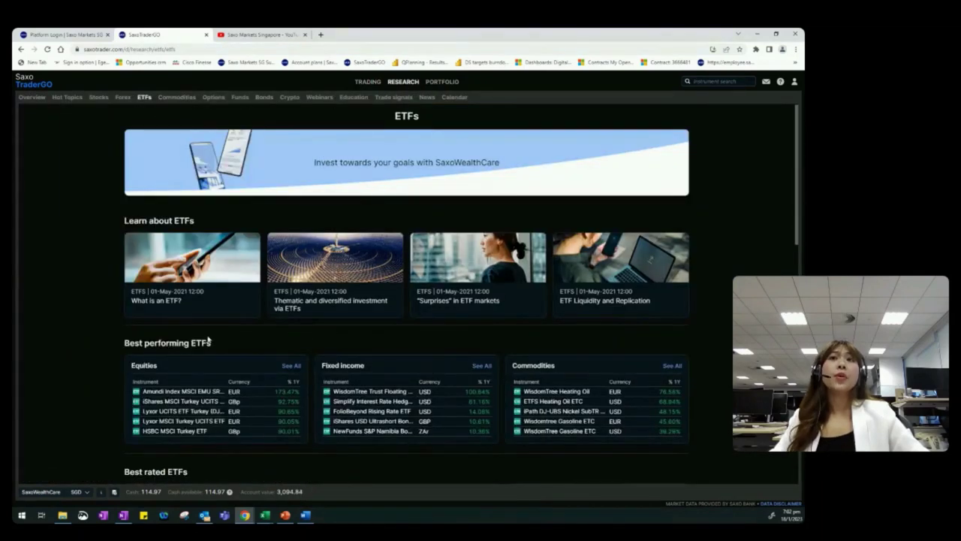
{"action": "scroll", "coordinate": [263, 328], "scroll_direction": "down", "scroll_amount": 2}
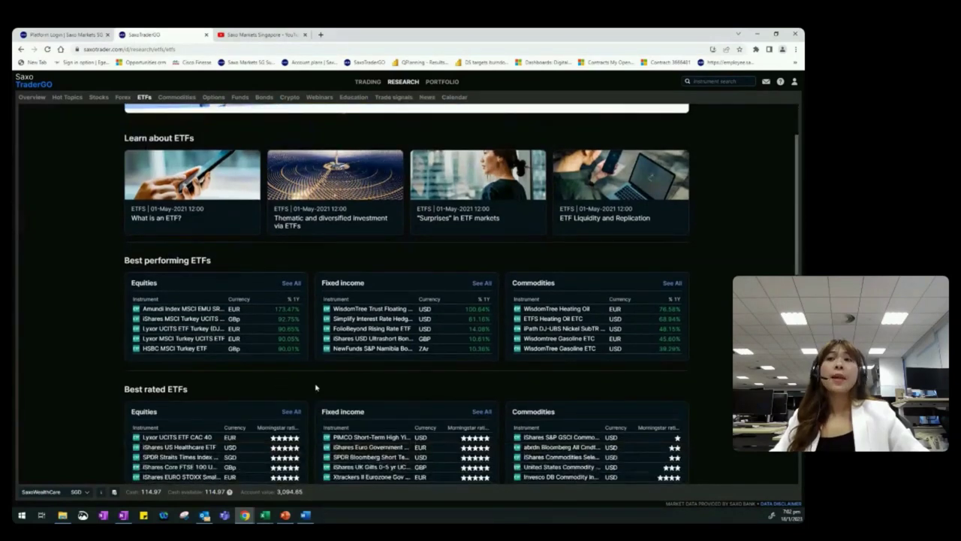
{"action": "scroll", "coordinate": [315, 388], "scroll_direction": "down", "scroll_amount": 1}
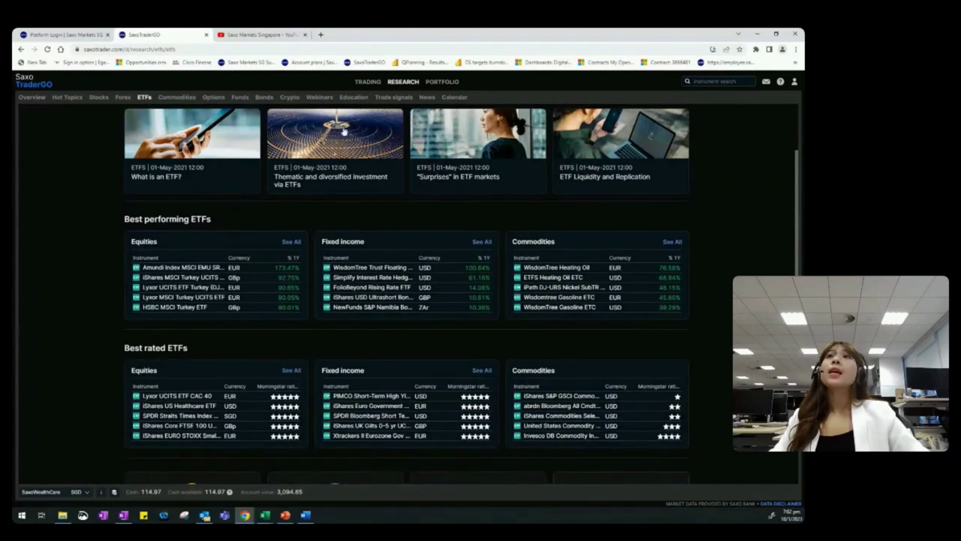
{"action": "left_click", "coordinate": [368, 81]}
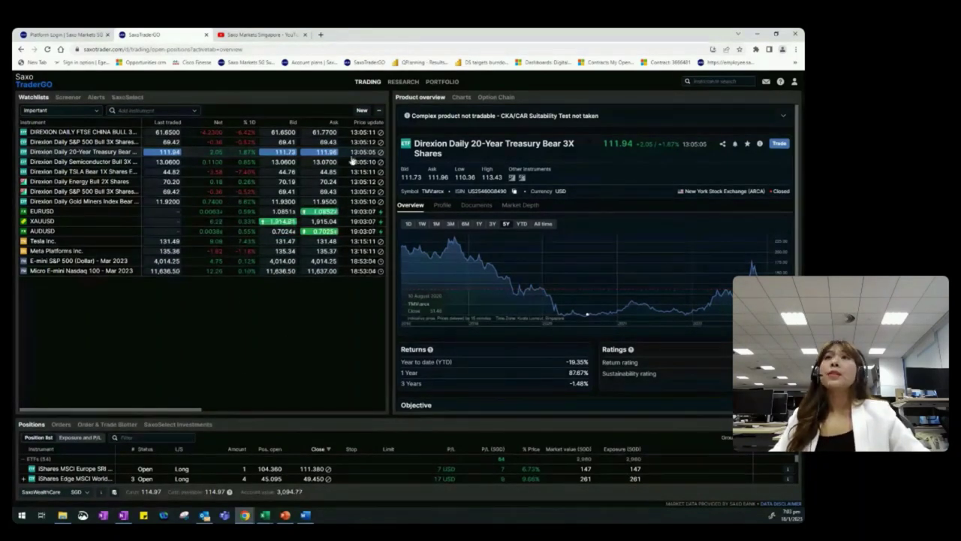
Create a new watchlist named 'Direxion ETFs'
{"action": "left_click", "coordinate": [362, 111]}
{"action": "left_click", "coordinate": [404, 294]}
{"action": "type", "text": "Gl"}
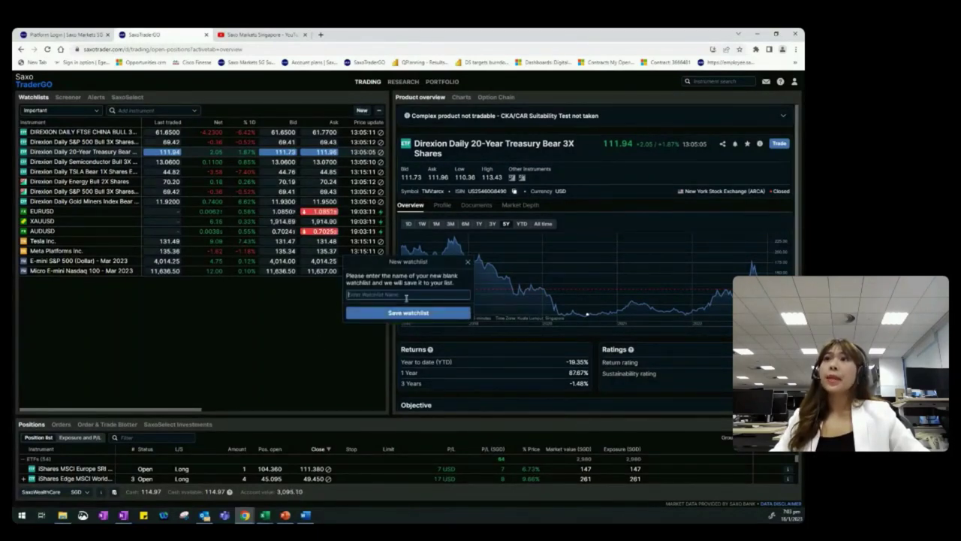
{"action": "type", "text": "rexion"}
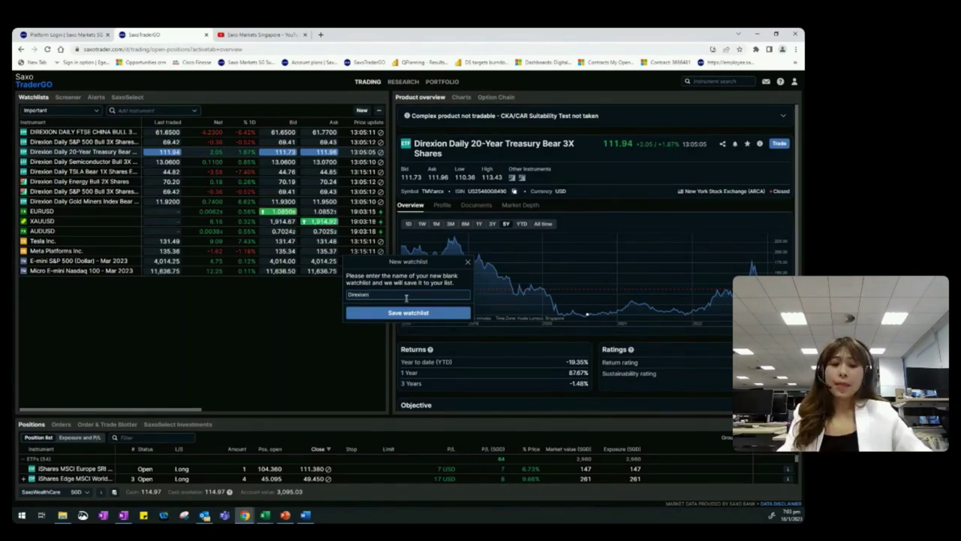
{"action": "type", "text": " ETFs"}
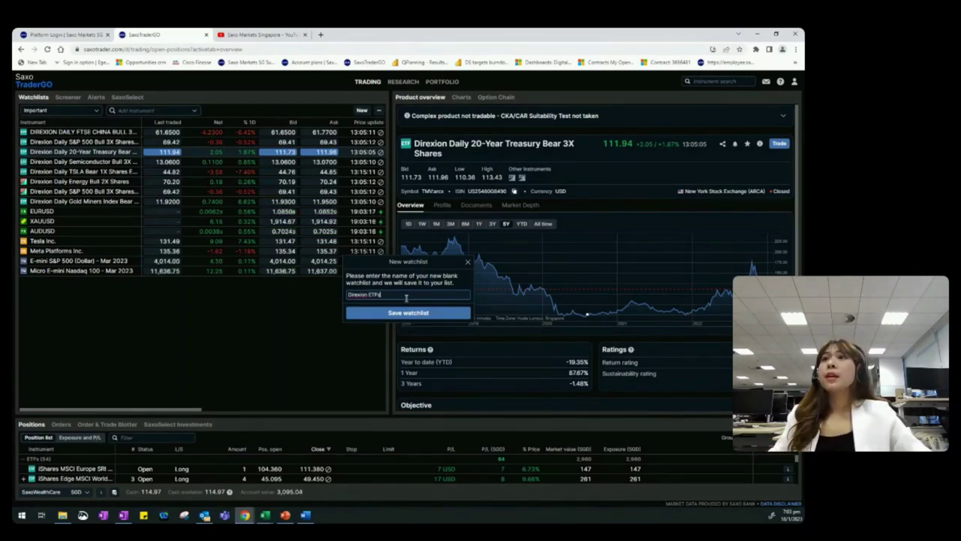
{"action": "left_click", "coordinate": [407, 313]}
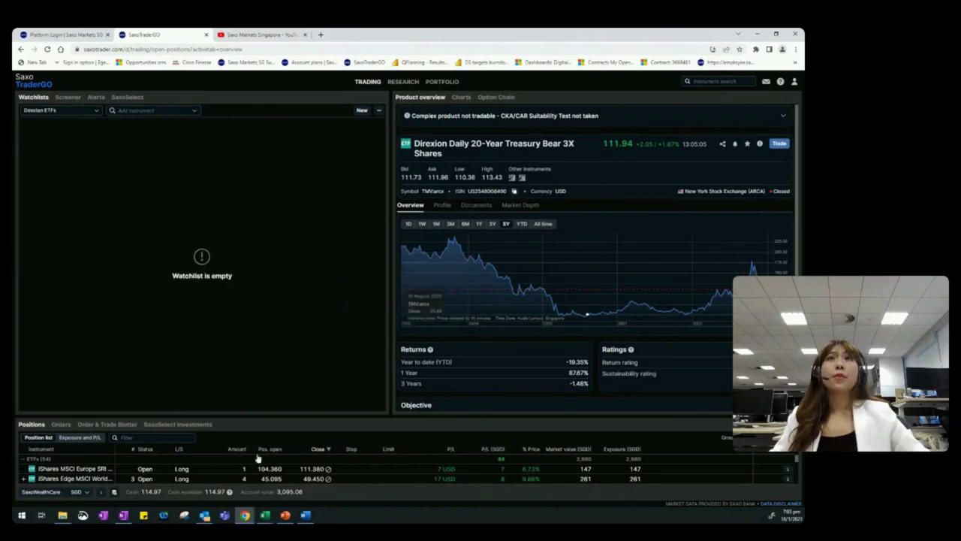
Search 'direxion' and add Direxion Daily Semiconductor Bear 3X to the watchlist
{"action": "left_click", "coordinate": [126, 110]}
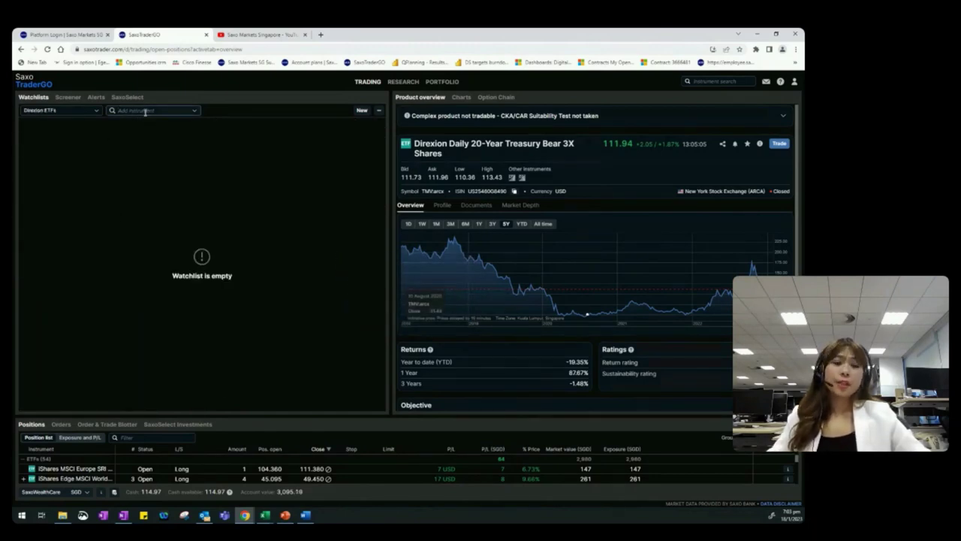
{"action": "type", "text": "dir"}
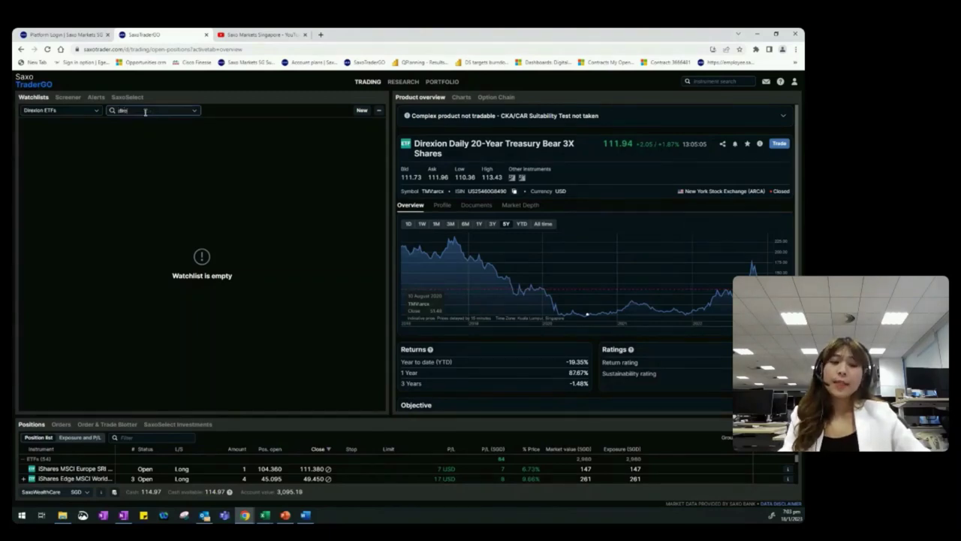
{"action": "type", "text": "exion"}
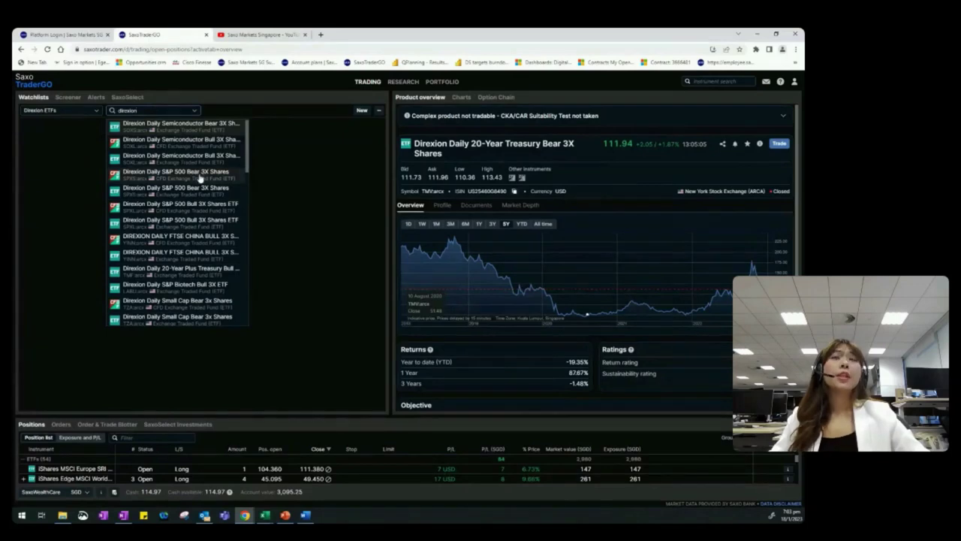
{"action": "left_click", "coordinate": [196, 133]}
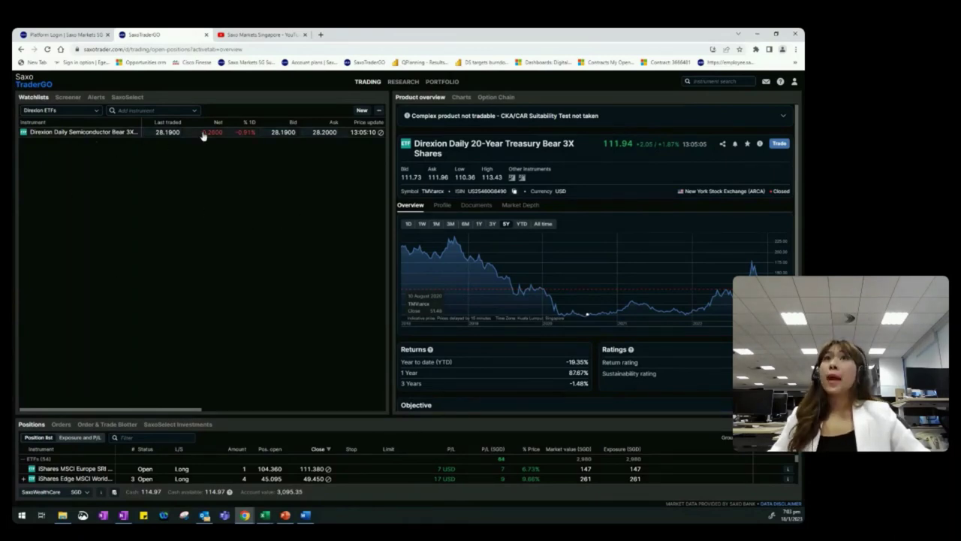
Add Direxion Daily 20-Year Treasury Bear 3X Shares to the Direxion ETFs watchlist
{"action": "left_click", "coordinate": [705, 82]}
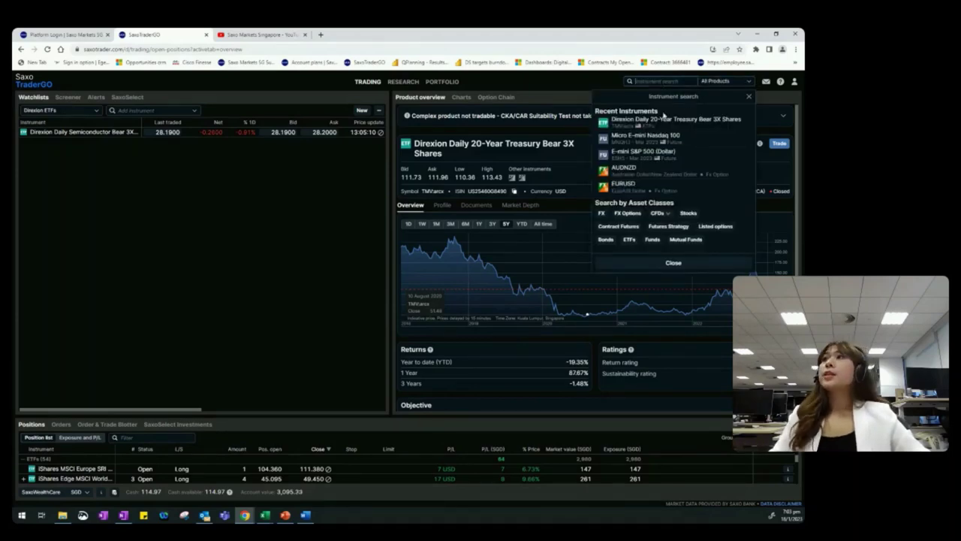
{"action": "left_click", "coordinate": [619, 122]}
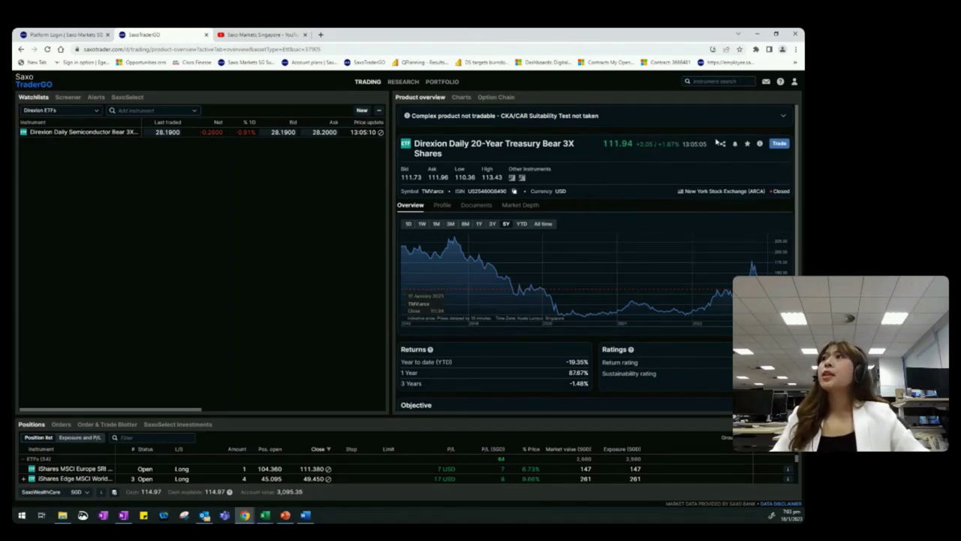
{"action": "left_click", "coordinate": [747, 144]}
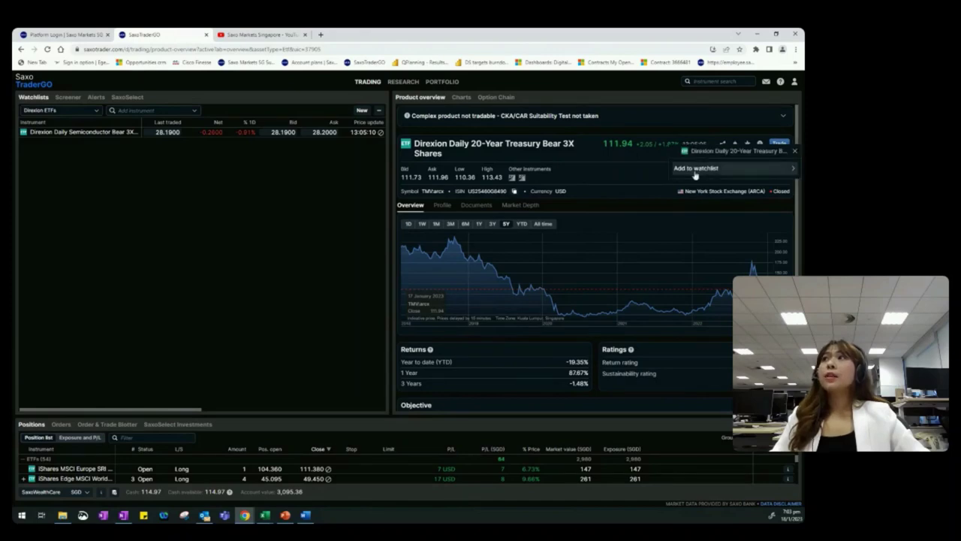
{"action": "left_click", "coordinate": [695, 170]}
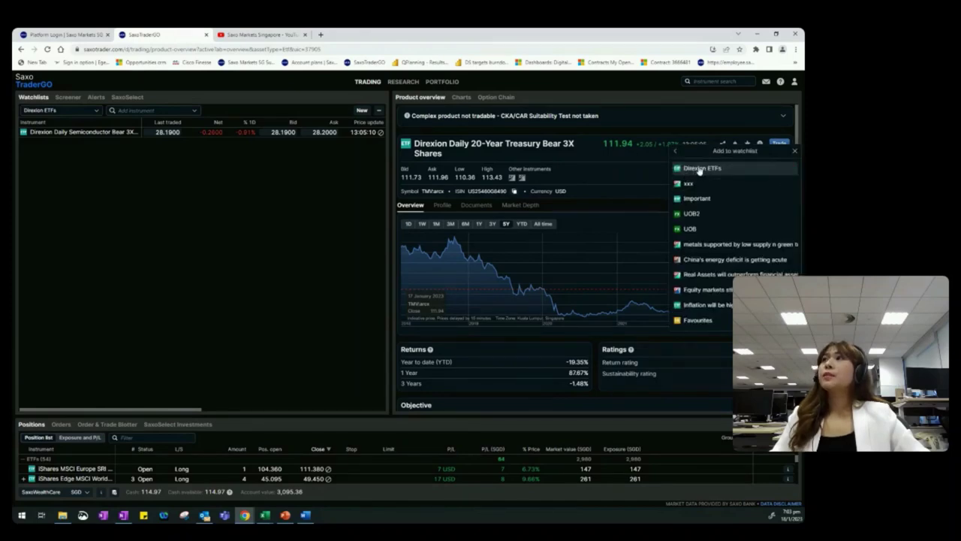
{"action": "left_click", "coordinate": [700, 168]}
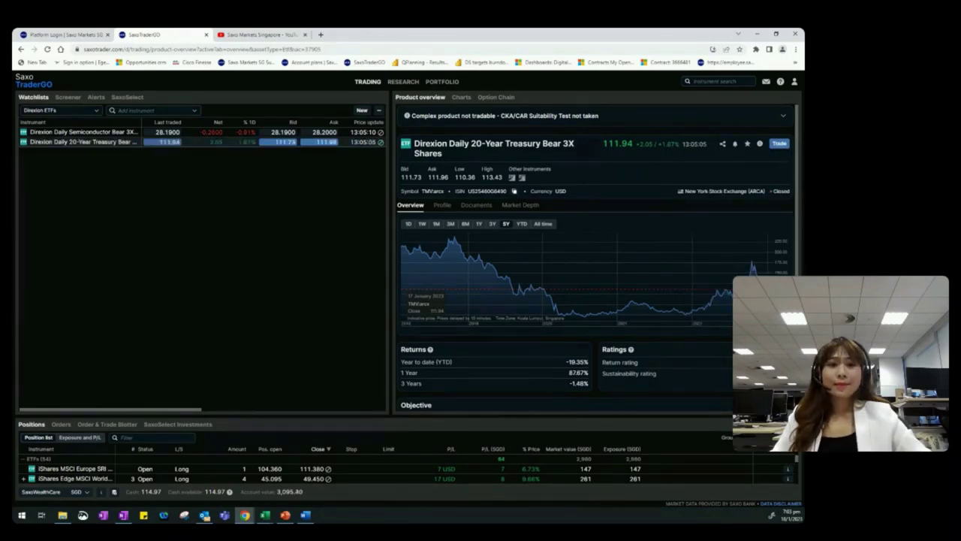
Filter the screener to ETFs from issuer Direxion Funds, leaving 71 results
{"action": "left_click", "coordinate": [67, 97]}
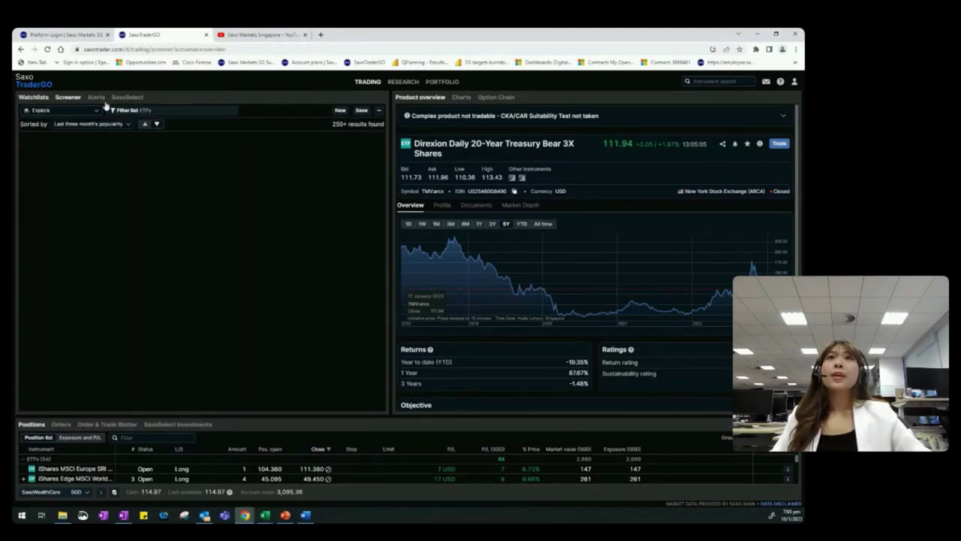
{"action": "left_click", "coordinate": [171, 113]}
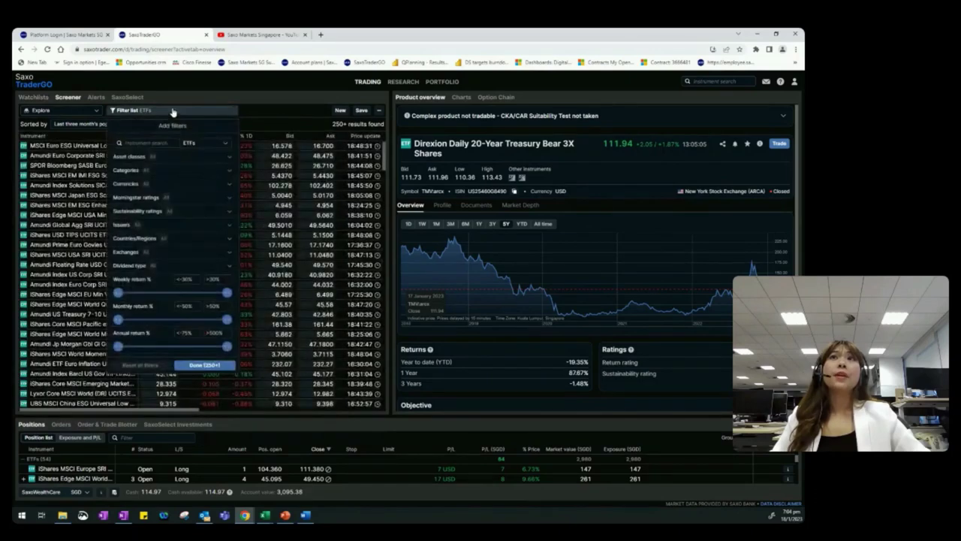
{"action": "left_click", "coordinate": [199, 146]}
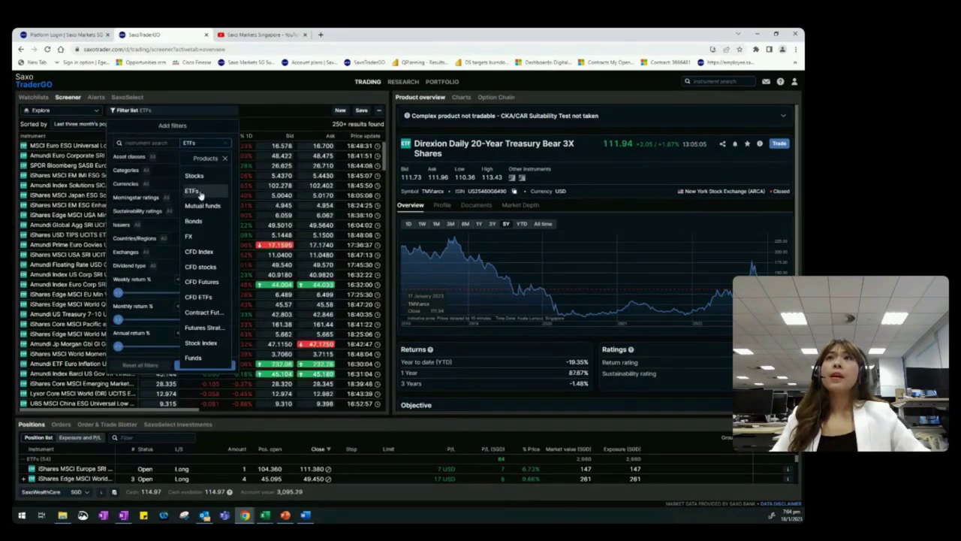
{"action": "left_click", "coordinate": [266, 300]}
{"action": "left_click", "coordinate": [134, 227]}
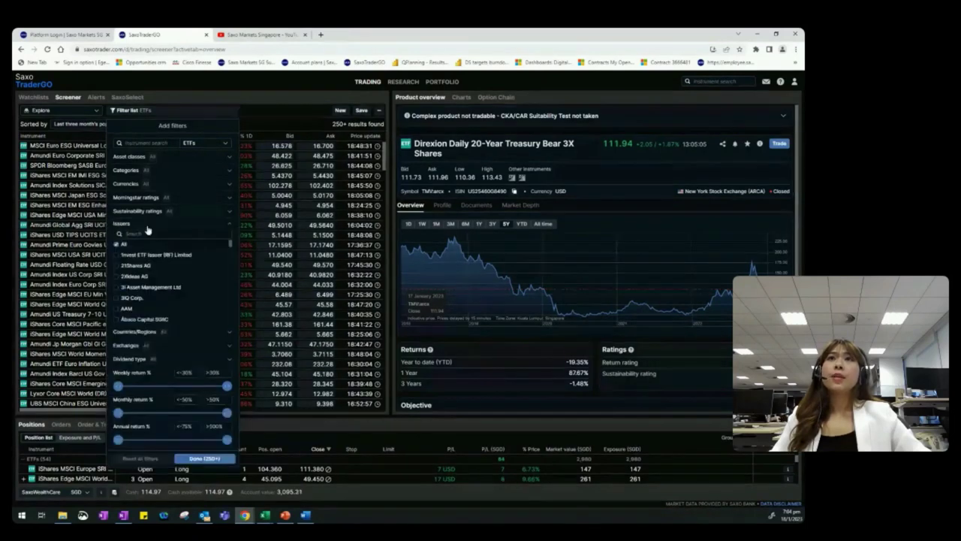
{"action": "type", "text": "direxion"}
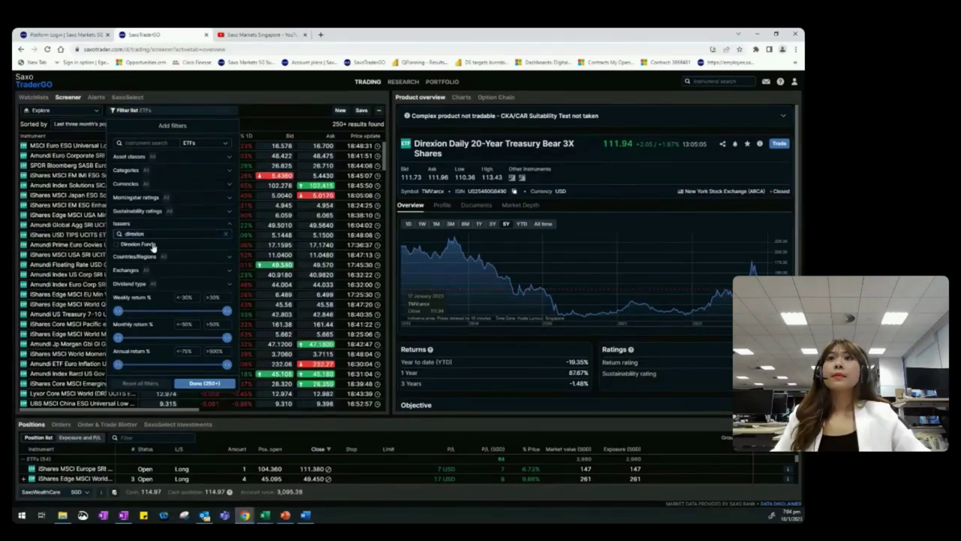
{"action": "left_click", "coordinate": [149, 245]}
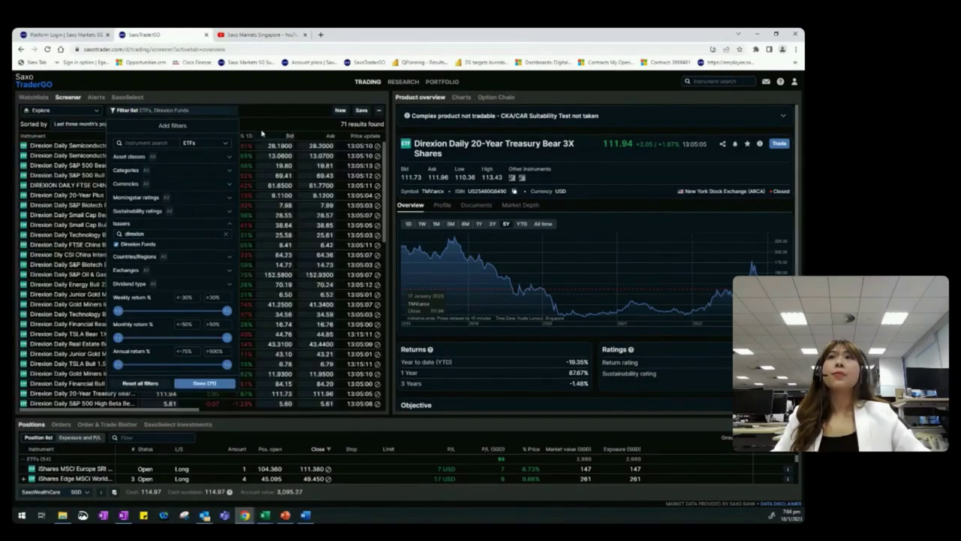
{"action": "left_click", "coordinate": [204, 383]}
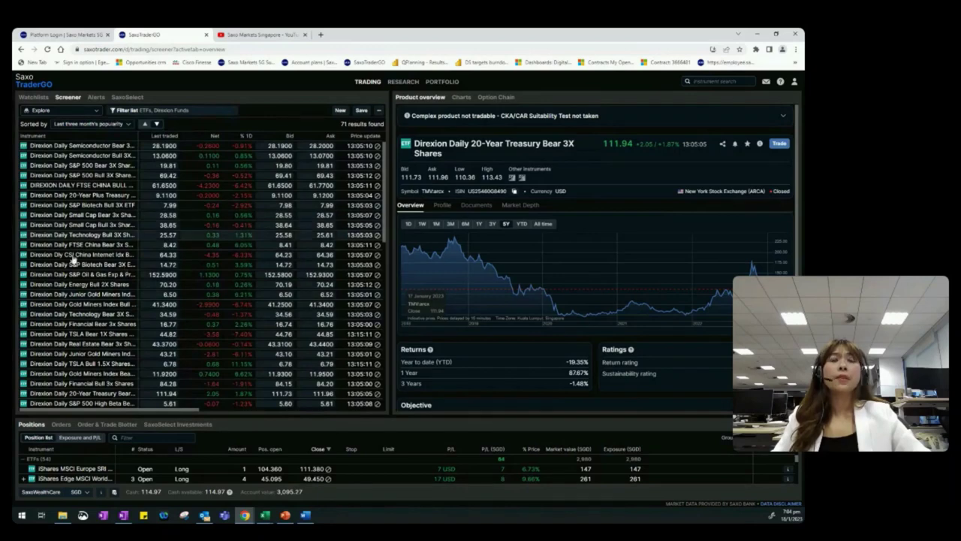